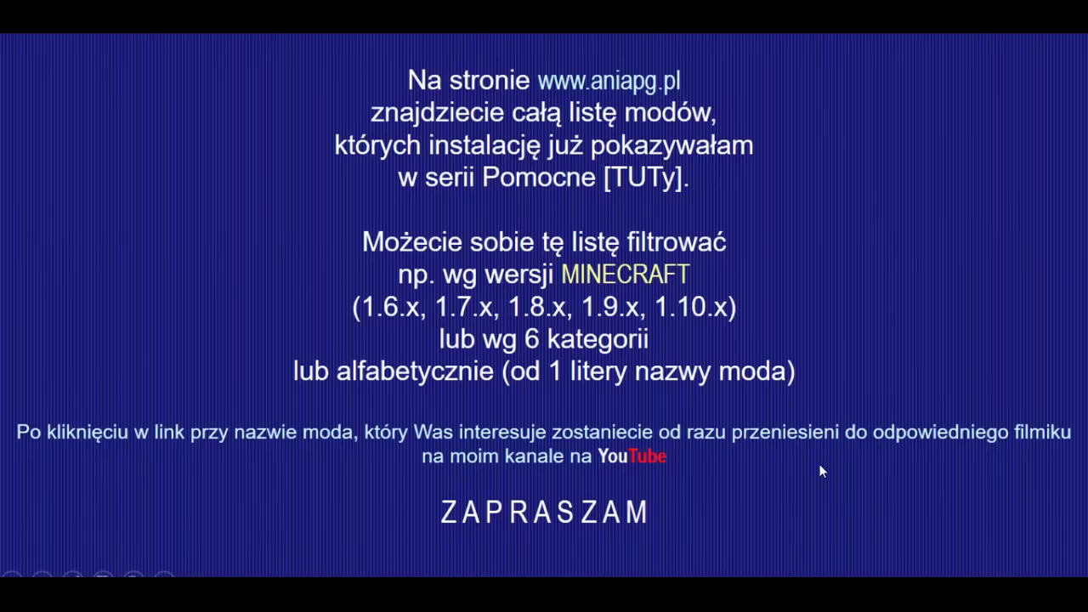
{"action": "key", "text": "Right"}
{"action": "key", "text": "Right"}
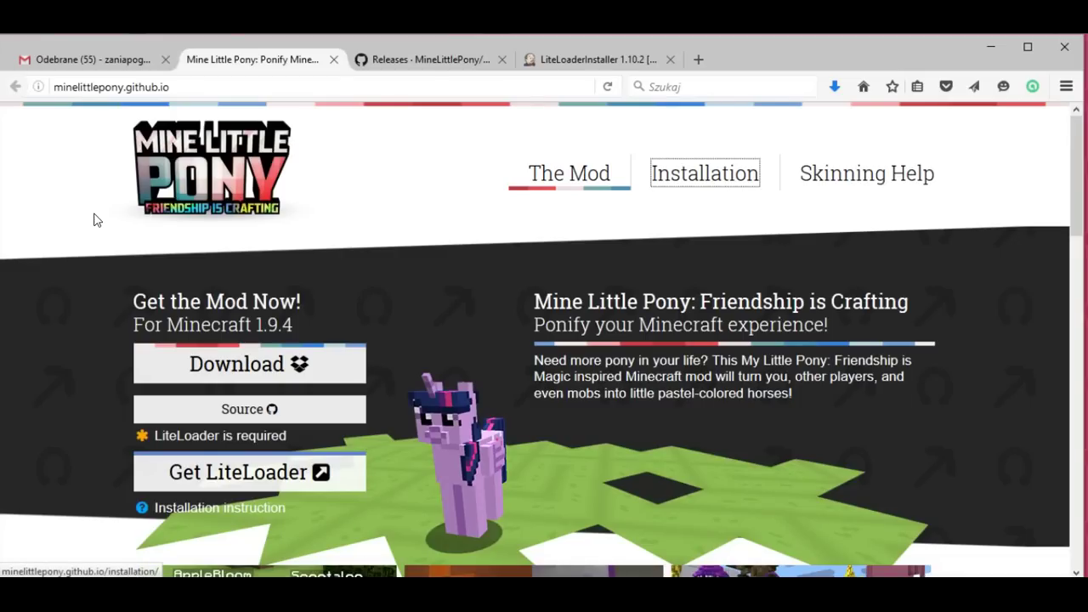
Look over the Mine Little Pony home page's features and highlight the Minecraft version its main download is for
{"action": "scroll", "coordinate": [96, 219], "scroll_direction": "down", "scroll_amount": 9}
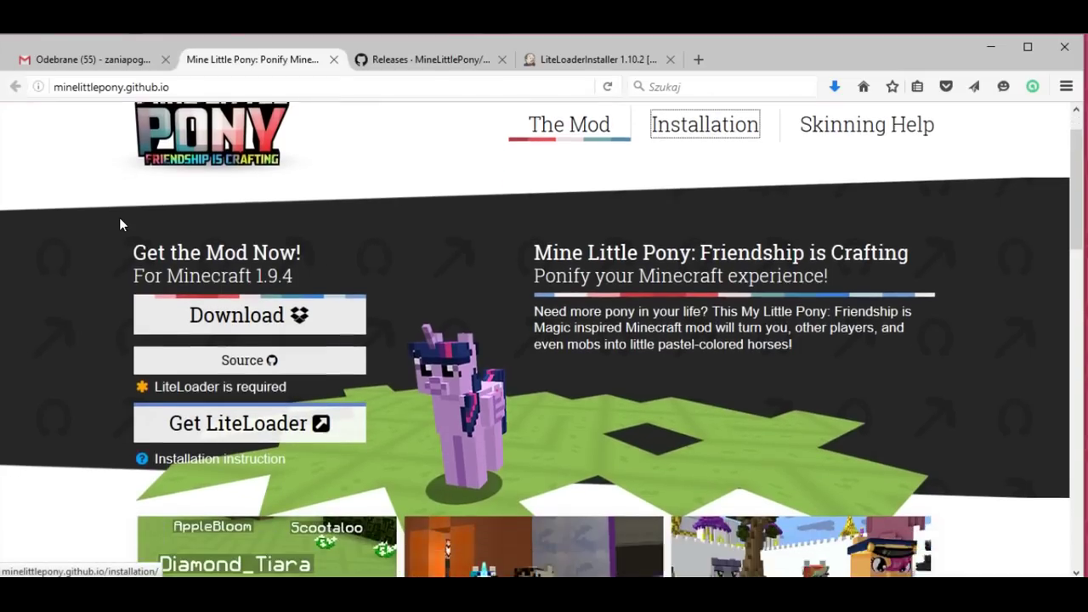
{"action": "scroll", "coordinate": [101, 232], "scroll_direction": "down", "scroll_amount": 6}
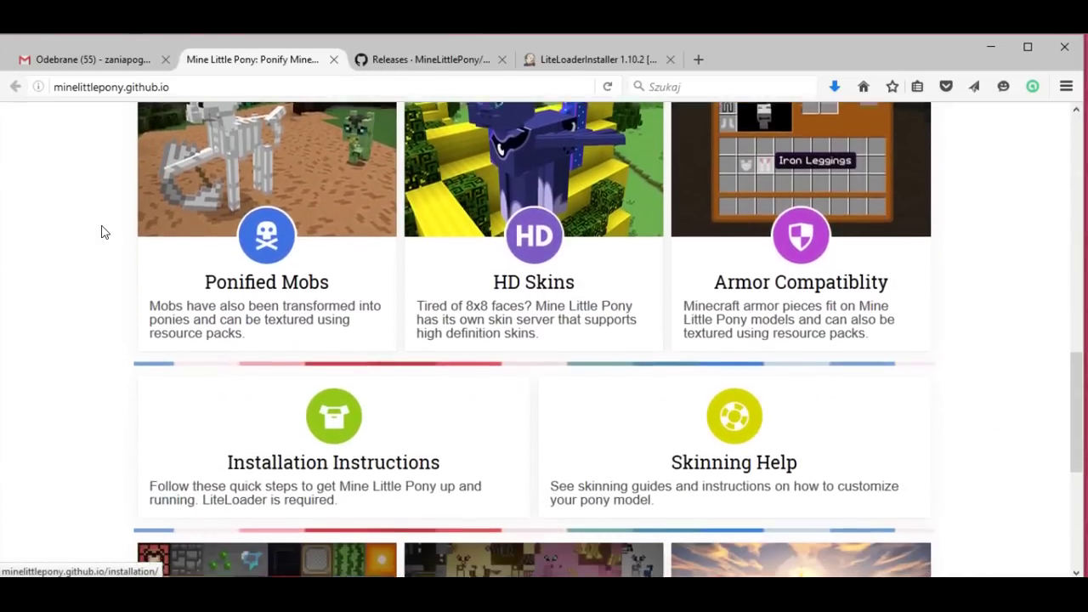
{"action": "scroll", "coordinate": [101, 232], "scroll_direction": "up", "scroll_amount": 4}
{"action": "scroll", "coordinate": [101, 228], "scroll_direction": "up", "scroll_amount": 10}
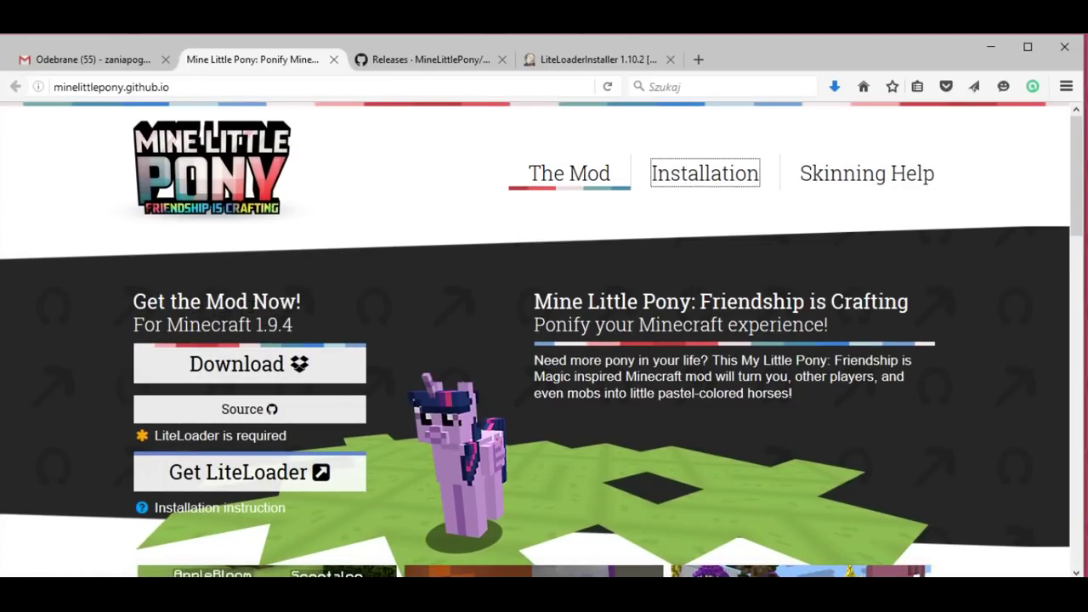
{"action": "left_click_drag", "start_coordinate": [298, 325], "coordinate": [252, 325]}
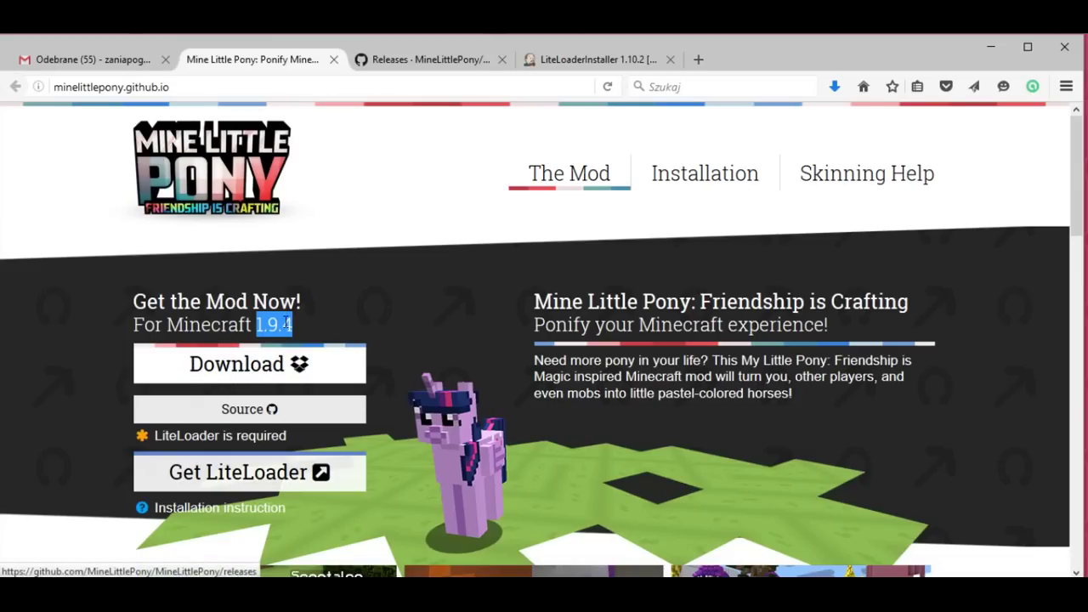
Examine the MineLittlePony releases on GitHub for the Minecraft versions and download files they offer
{"action": "left_click", "coordinate": [422, 65]}
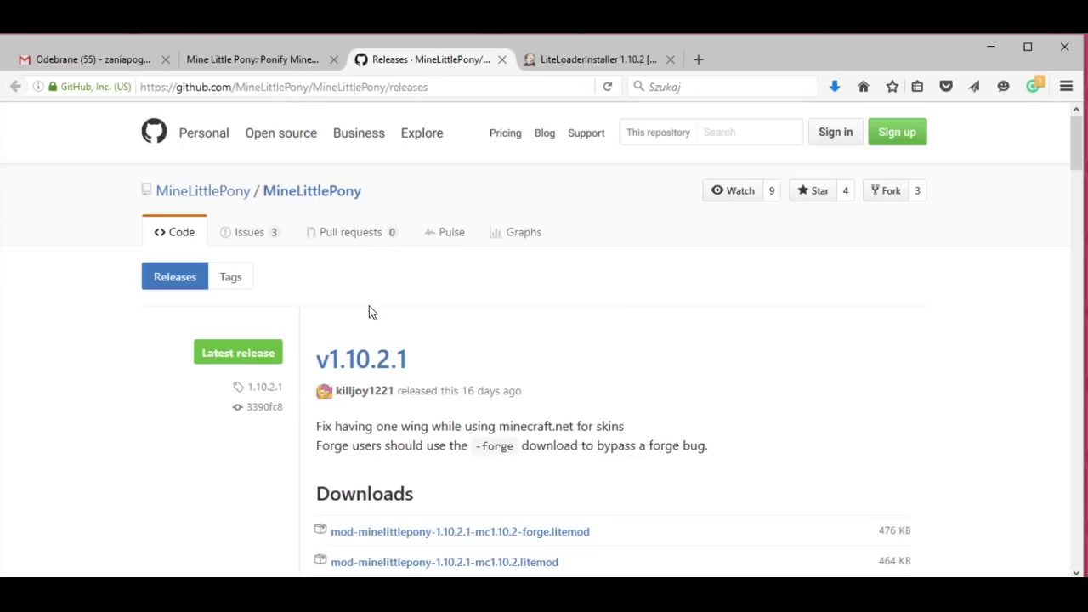
{"action": "scroll", "coordinate": [430, 360], "scroll_direction": "down", "scroll_amount": 10}
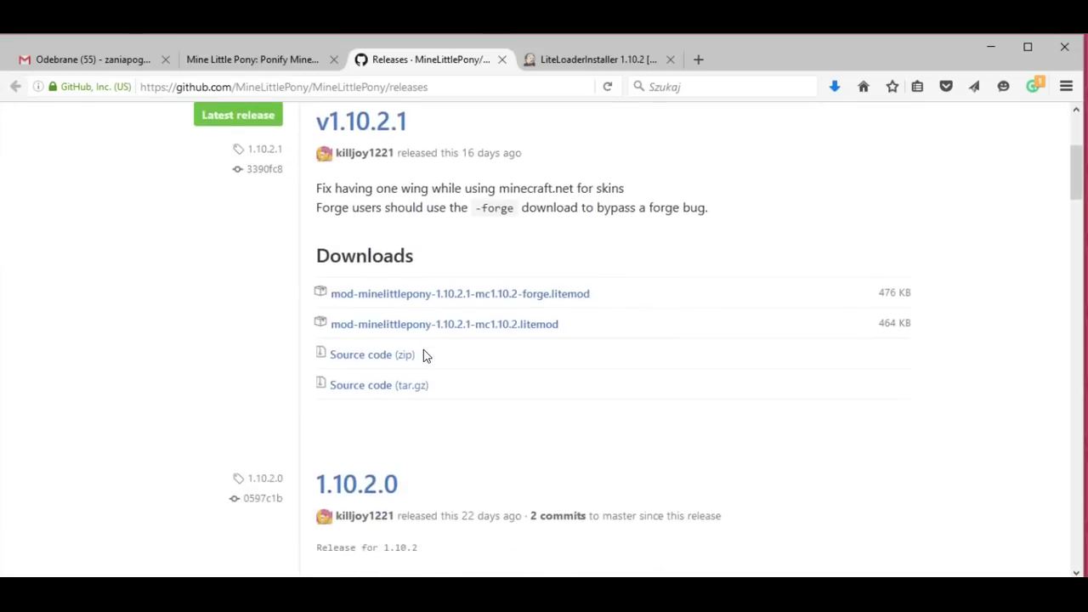
{"action": "scroll", "coordinate": [382, 246], "scroll_direction": "down", "scroll_amount": 6}
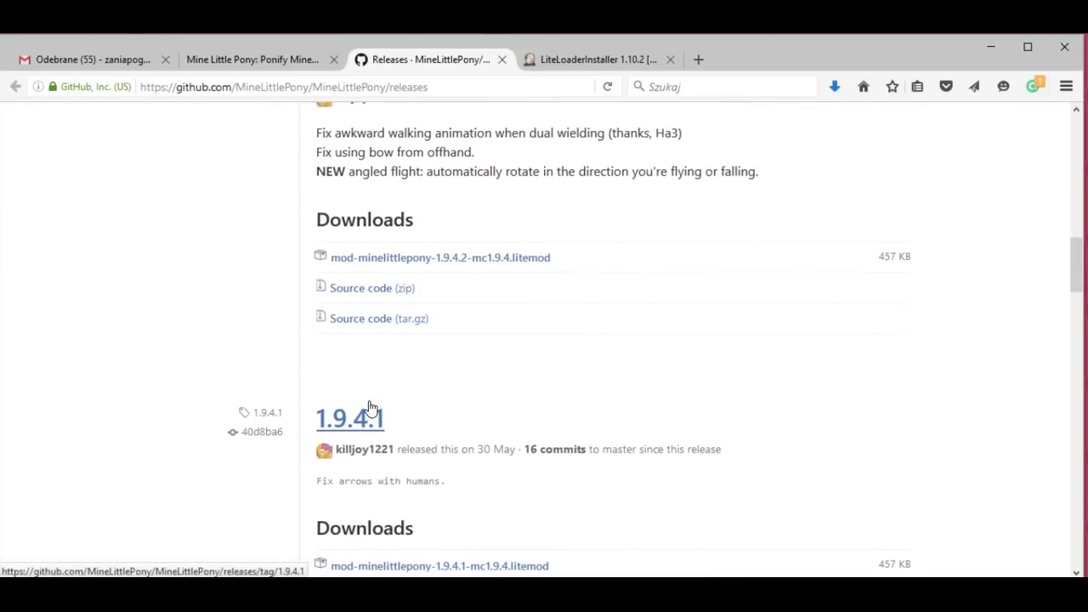
{"action": "scroll", "coordinate": [371, 407], "scroll_direction": "down", "scroll_amount": 5}
{"action": "scroll", "coordinate": [371, 408], "scroll_direction": "down", "scroll_amount": 5}
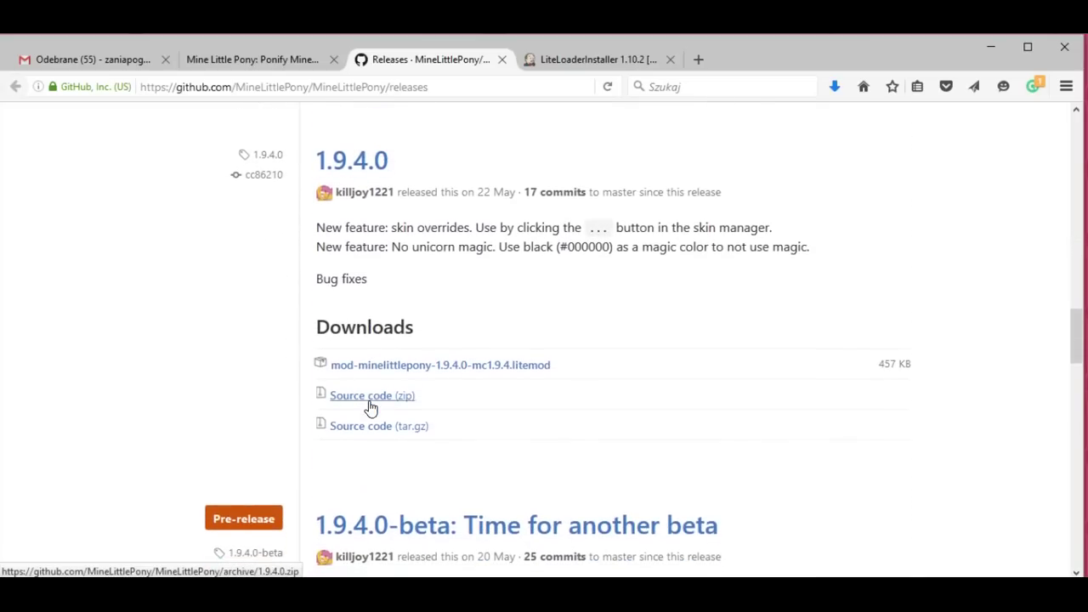
{"action": "scroll", "coordinate": [351, 345], "scroll_direction": "down", "scroll_amount": 8}
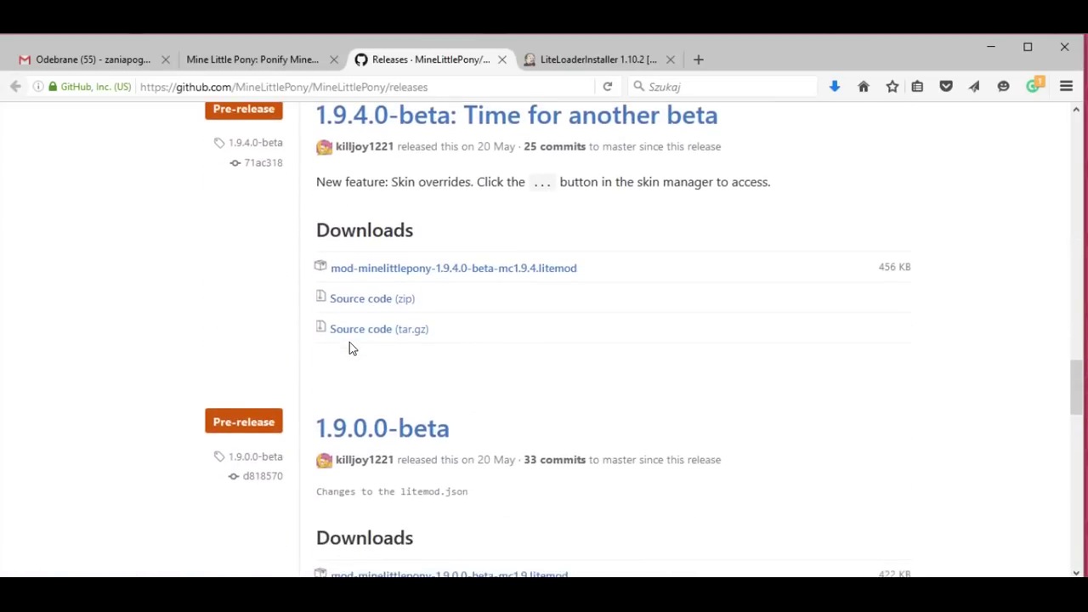
{"action": "scroll", "coordinate": [344, 342], "scroll_direction": "up", "scroll_amount": 3}
{"action": "scroll", "coordinate": [343, 342], "scroll_direction": "up", "scroll_amount": 15}
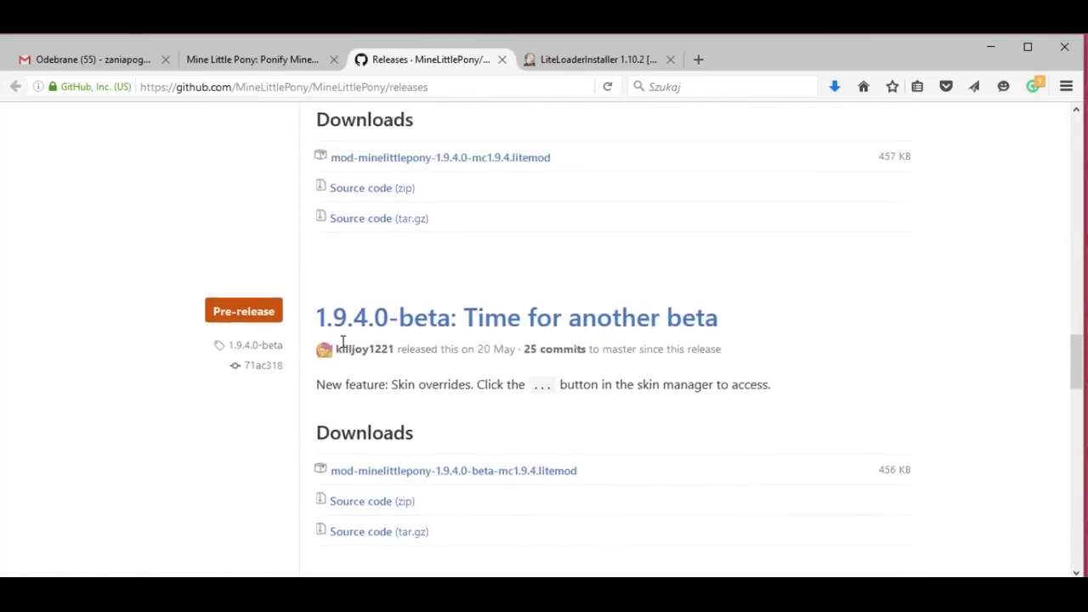
{"action": "scroll", "coordinate": [342, 341], "scroll_direction": "up", "scroll_amount": 4}
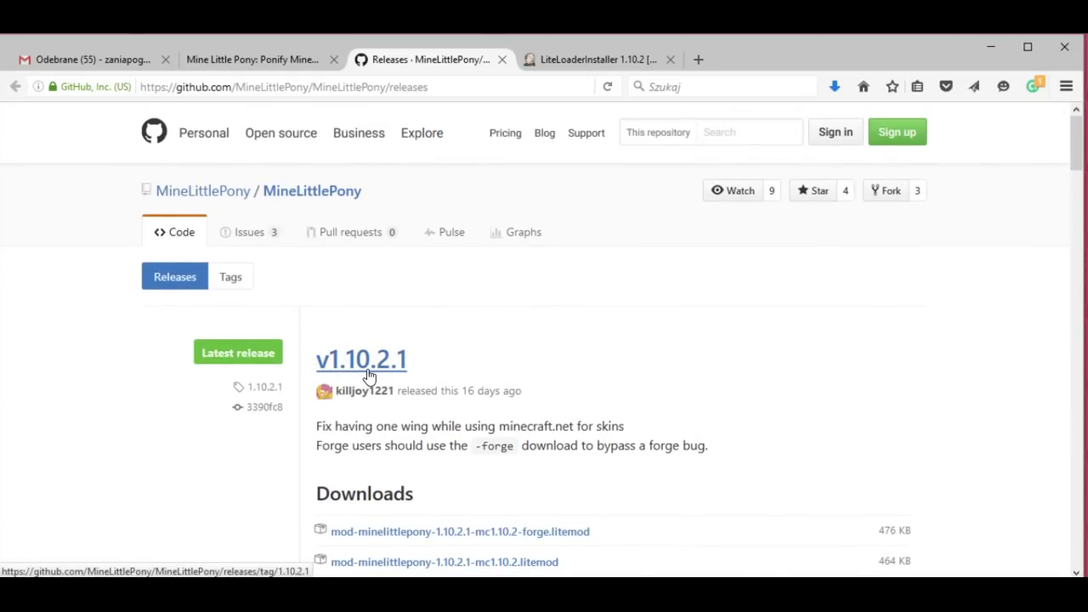
{"action": "scroll", "coordinate": [421, 360], "scroll_direction": "down", "scroll_amount": 2}
{"action": "scroll", "coordinate": [421, 361], "scroll_direction": "down", "scroll_amount": 2}
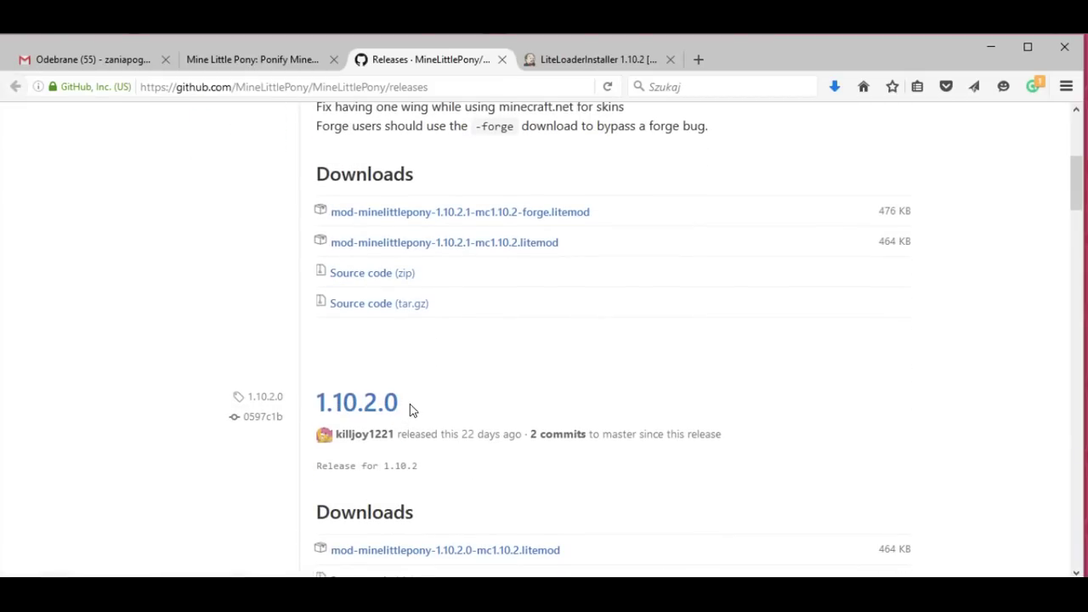
{"action": "scroll", "coordinate": [395, 421], "scroll_direction": "up", "scroll_amount": 3}
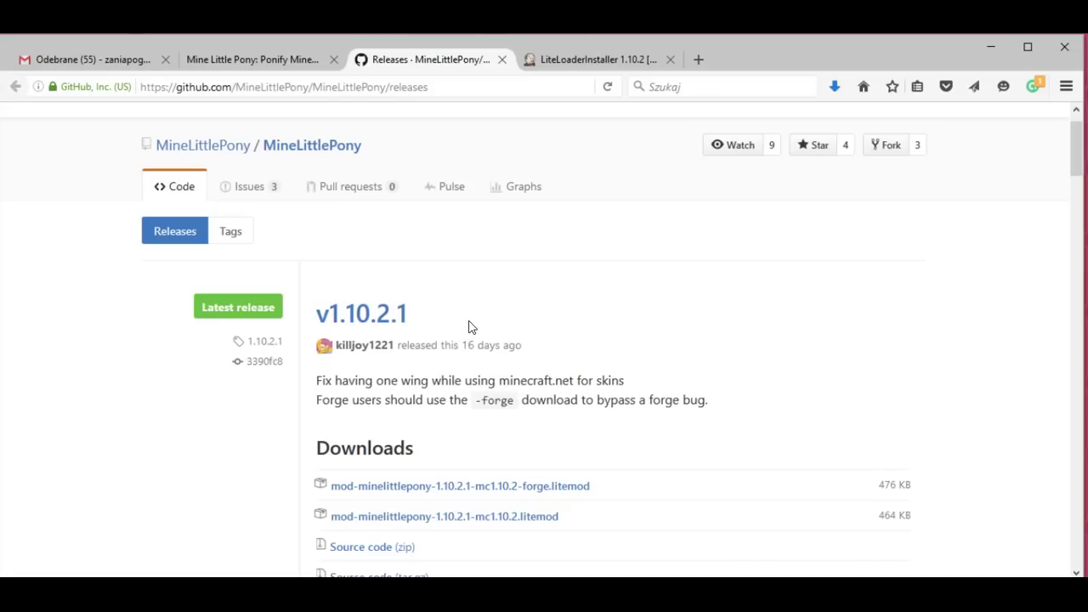
{"action": "scroll", "coordinate": [445, 328], "scroll_direction": "up", "scroll_amount": 1}
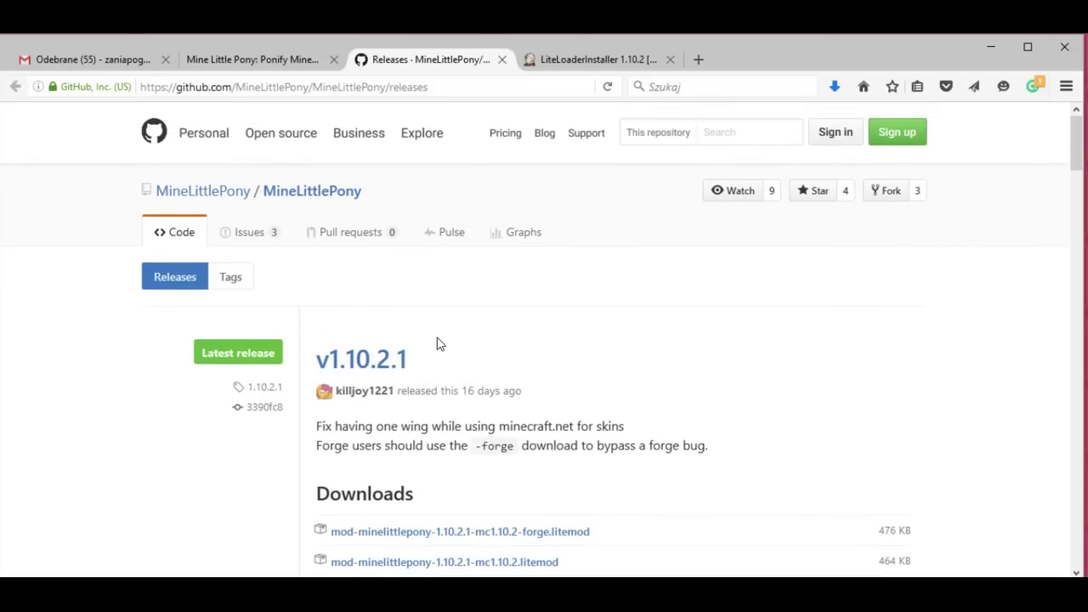
Download mod-minelittlepony-1.10.2.1-mc1.10.2-forge.litemod from release v1.10.2.1 and bring up the LiteLoaderInstaller 1.10.2 project page
{"action": "left_click_drag", "start_coordinate": [403, 361], "coordinate": [320, 363]}
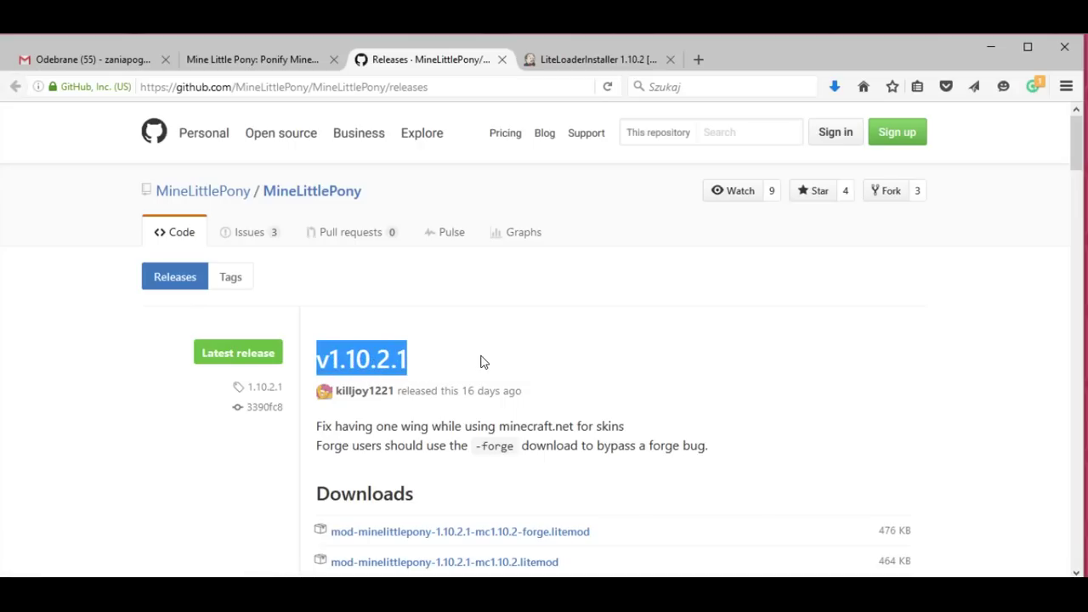
{"action": "scroll", "coordinate": [480, 362], "scroll_direction": "down", "scroll_amount": 3}
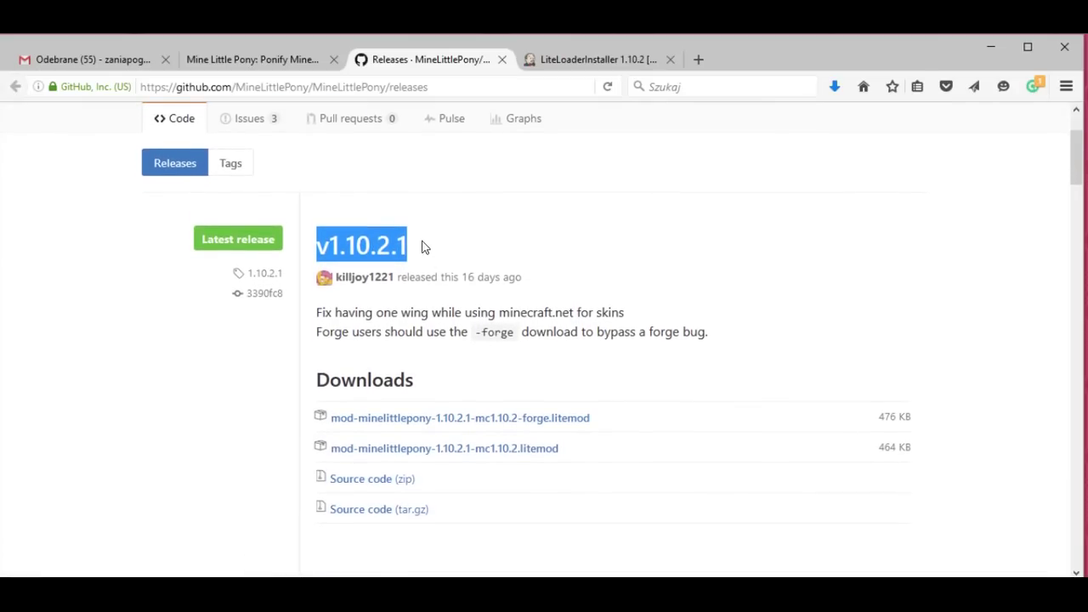
{"action": "scroll", "coordinate": [472, 277], "scroll_direction": "down", "scroll_amount": 1}
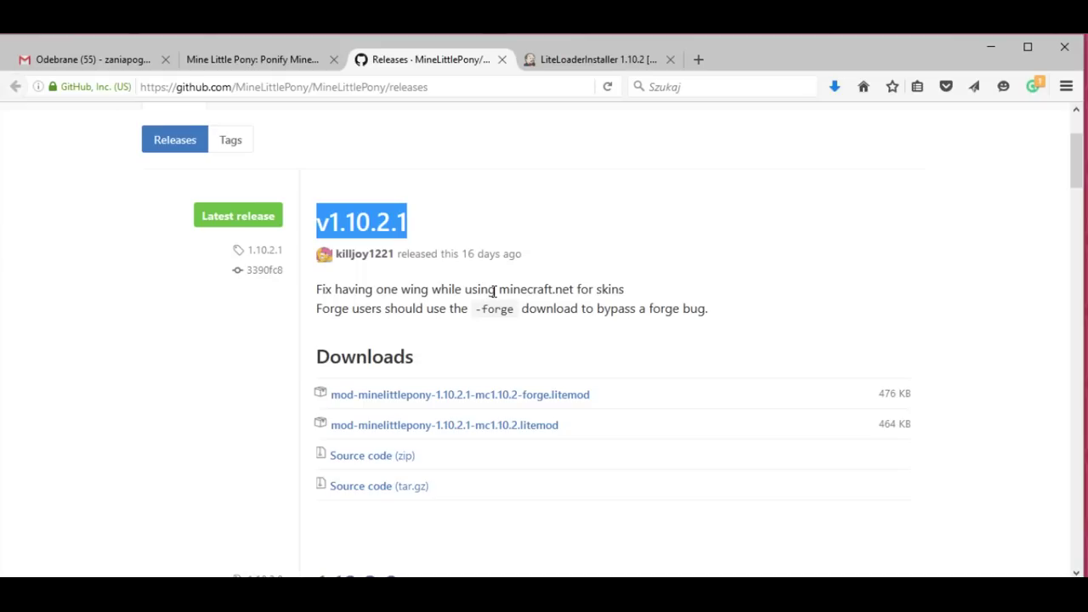
{"action": "scroll", "coordinate": [497, 294], "scroll_direction": "down", "scroll_amount": 2}
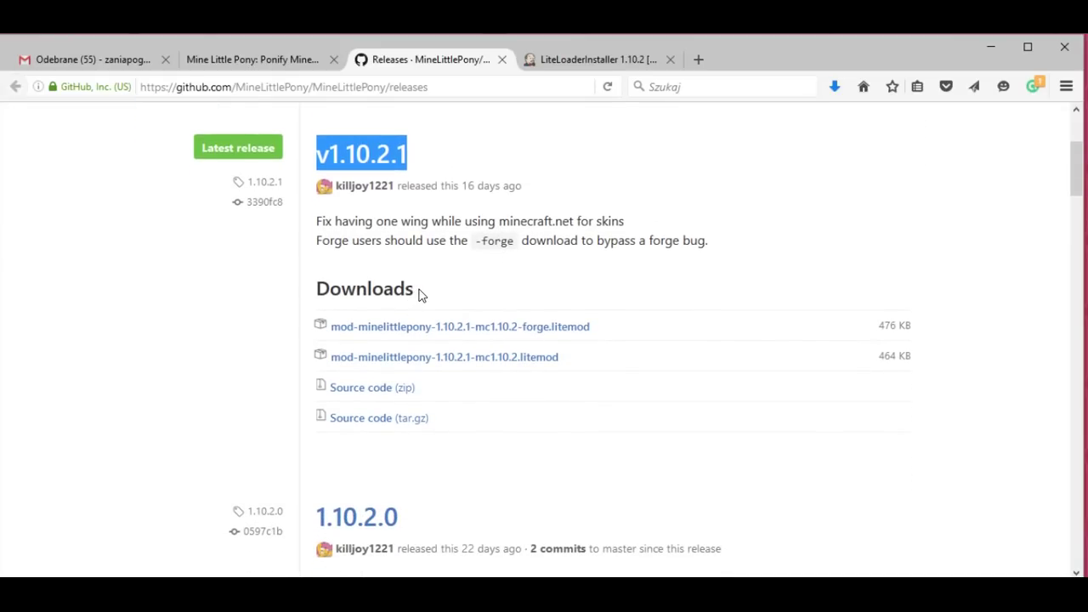
{"action": "left_click_drag", "start_coordinate": [420, 293], "coordinate": [319, 287]}
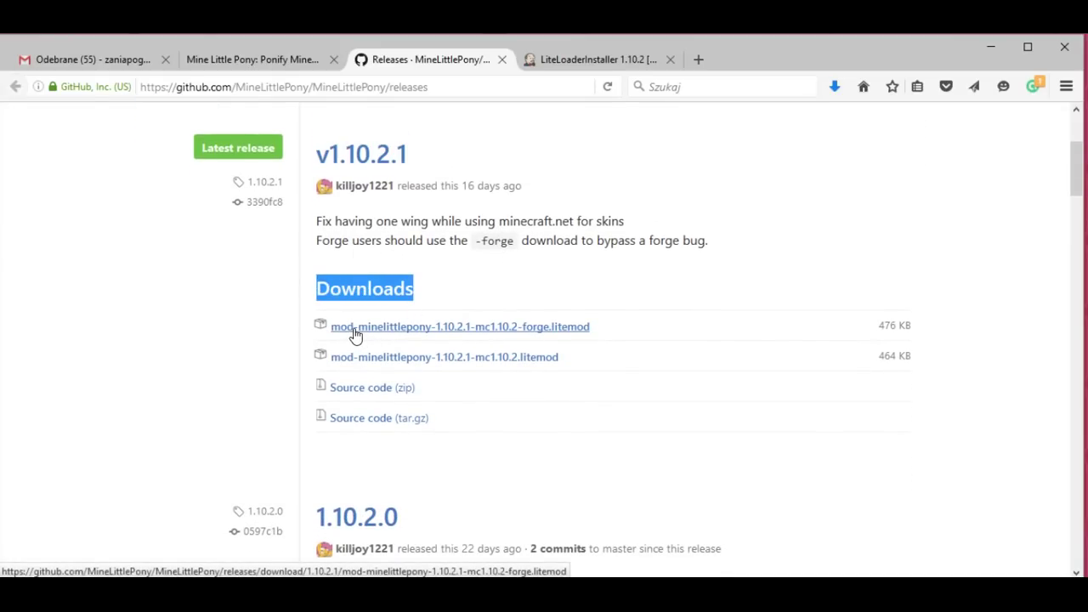
{"action": "left_click", "coordinate": [408, 338]}
{"action": "left_click", "coordinate": [600, 61]}
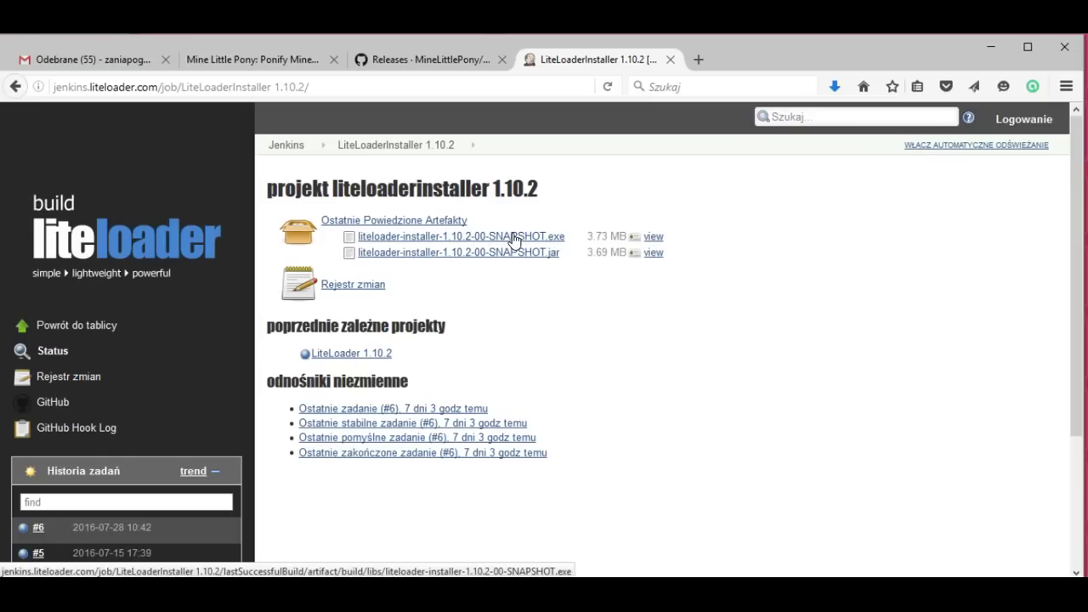
Download the Canon Skin Pack from the Mine Little Pony home page
{"action": "left_click", "coordinate": [272, 63]}
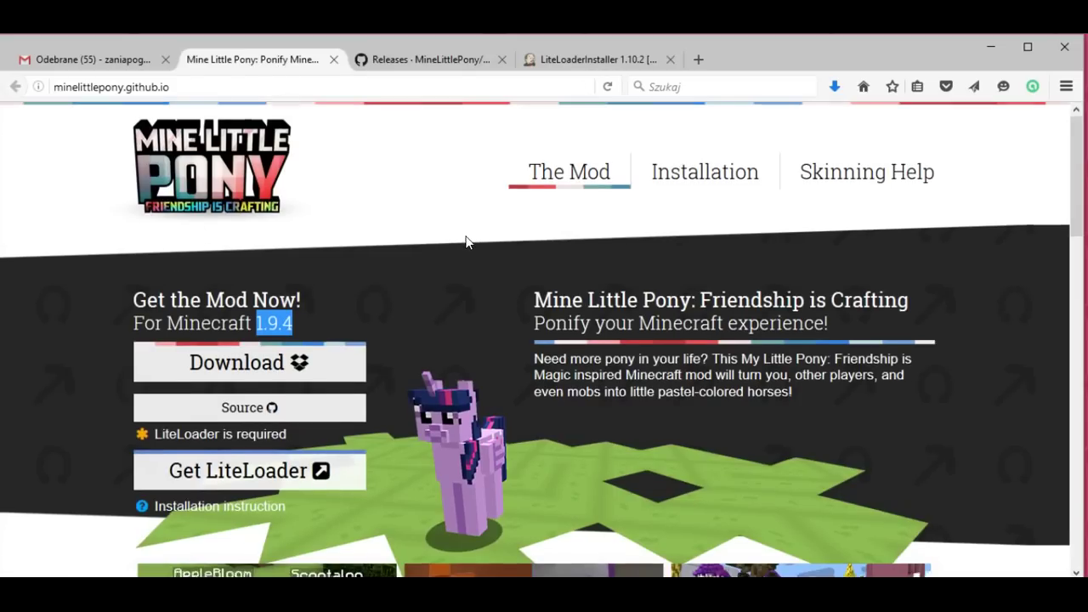
{"action": "scroll", "coordinate": [466, 240], "scroll_direction": "down", "scroll_amount": 3}
{"action": "scroll", "coordinate": [447, 241], "scroll_direction": "down", "scroll_amount": 12}
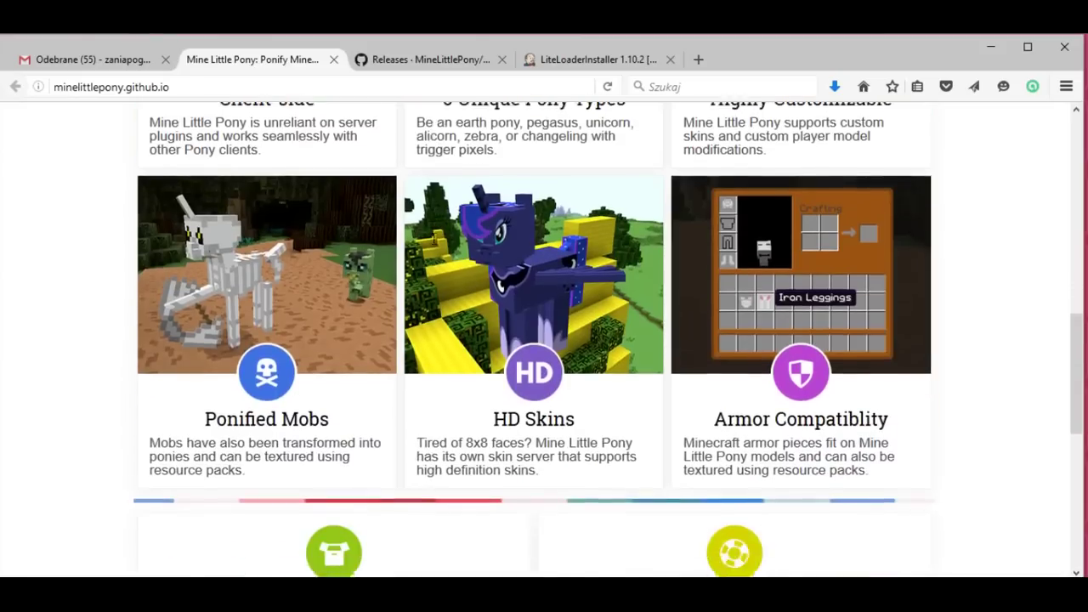
{"action": "scroll", "coordinate": [434, 246], "scroll_direction": "down", "scroll_amount": 3}
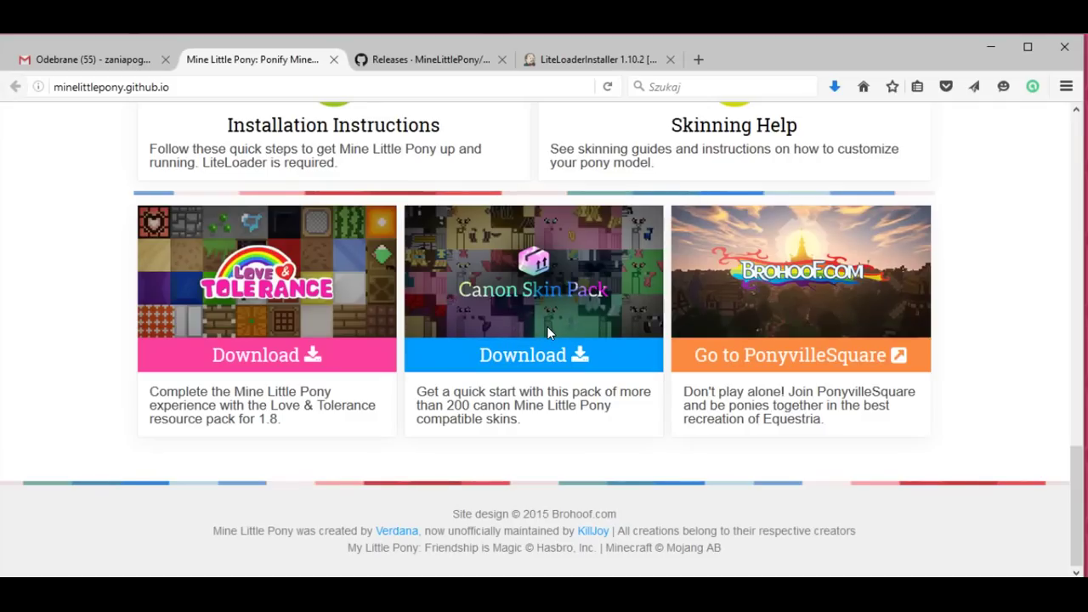
{"action": "left_click", "coordinate": [544, 371]}
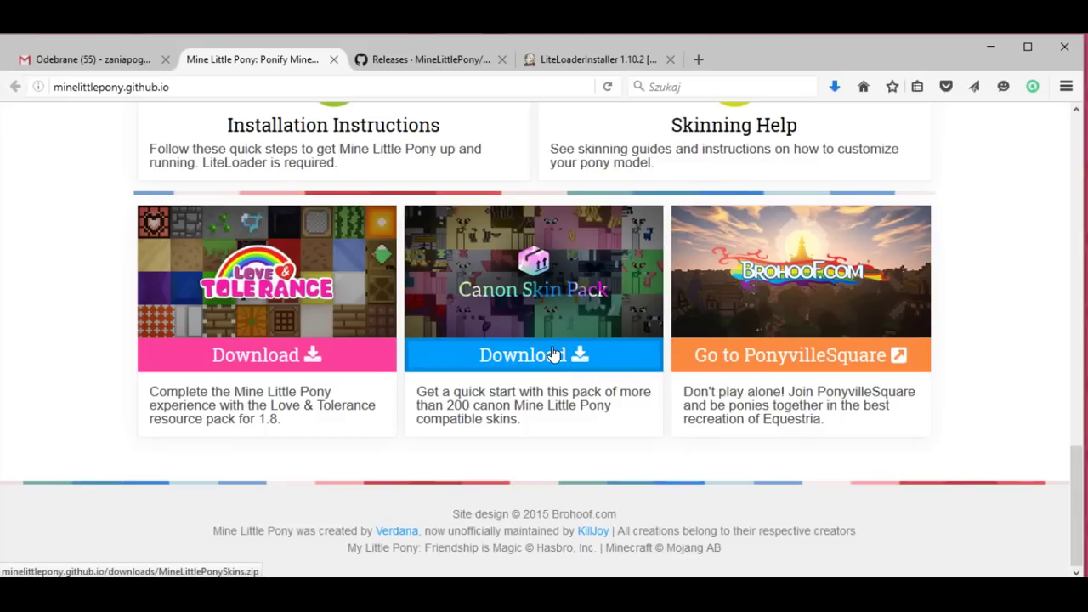
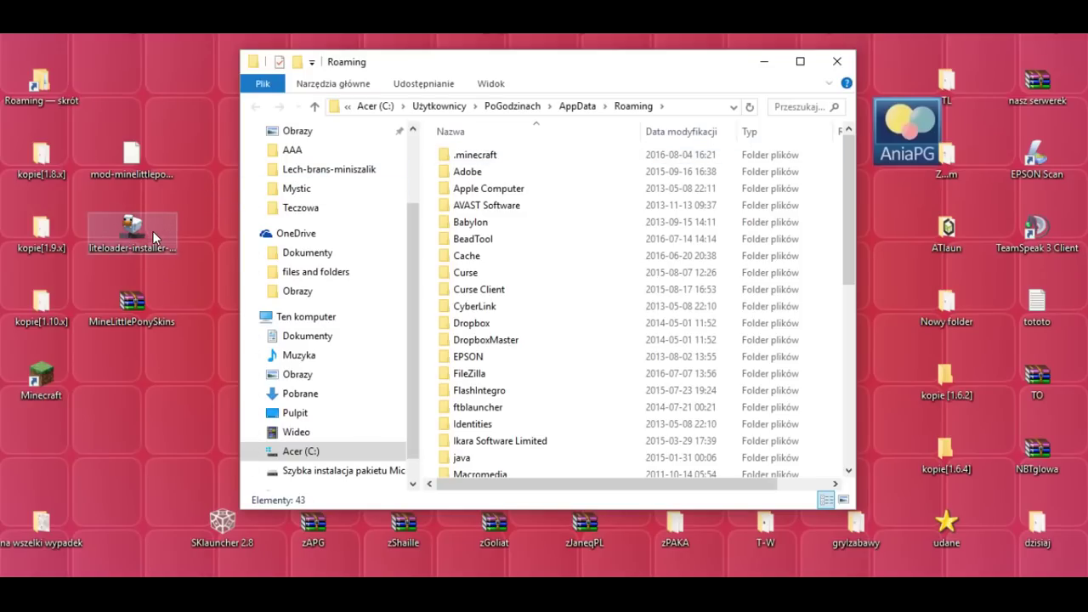
Open the versions folder inside .minecraft in File Explorer and move its window clear of the downloaded files on the desktop
{"action": "double_click", "coordinate": [448, 160]}
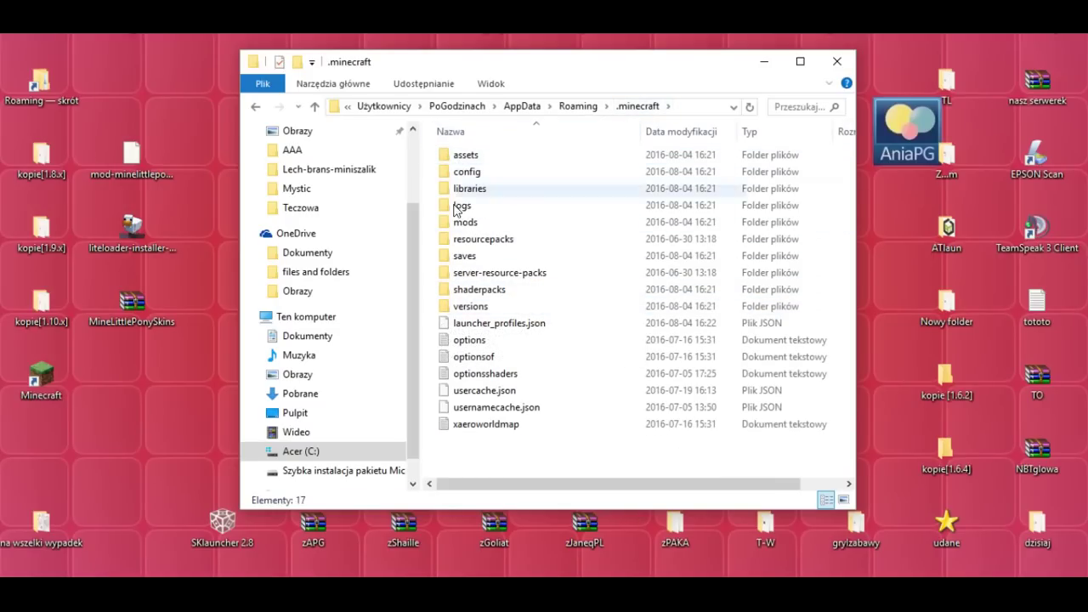
{"action": "double_click", "coordinate": [442, 311]}
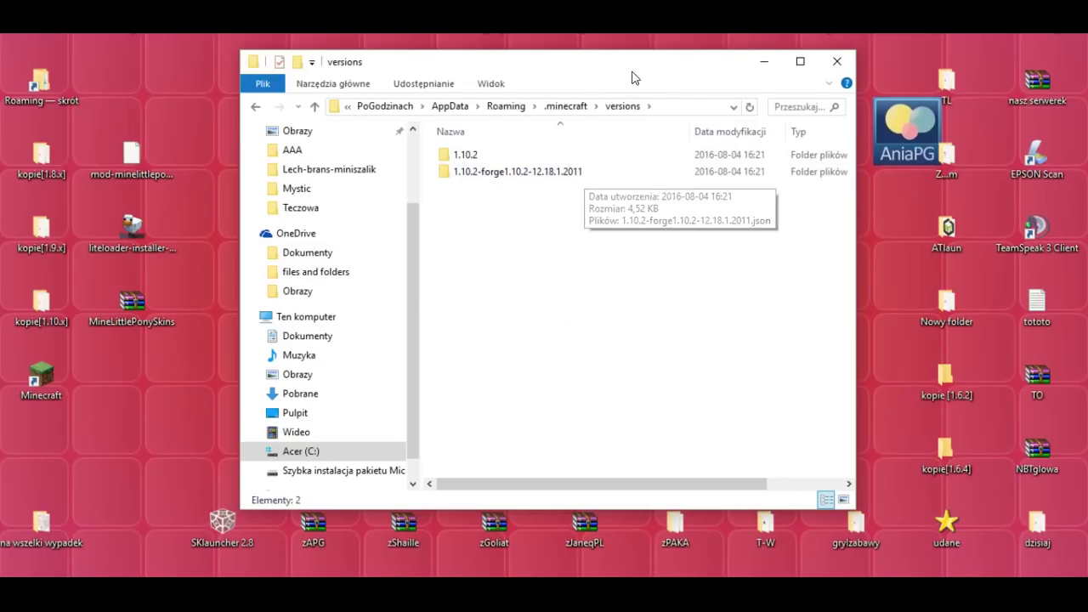
{"action": "left_click_drag", "start_coordinate": [631, 68], "coordinate": [781, 58]}
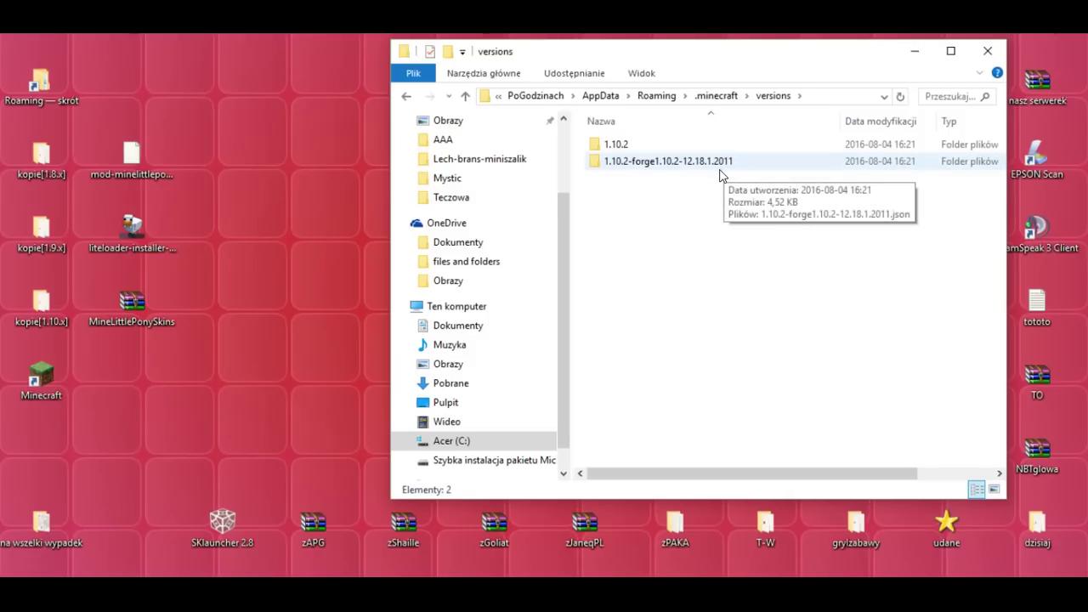
Launch the downloaded LiteLoader installer and set the installation to extend from 1.10.2-forge1.10.2-12.18.1.2011, keeping its window fully in view
{"action": "left_click", "coordinate": [128, 224]}
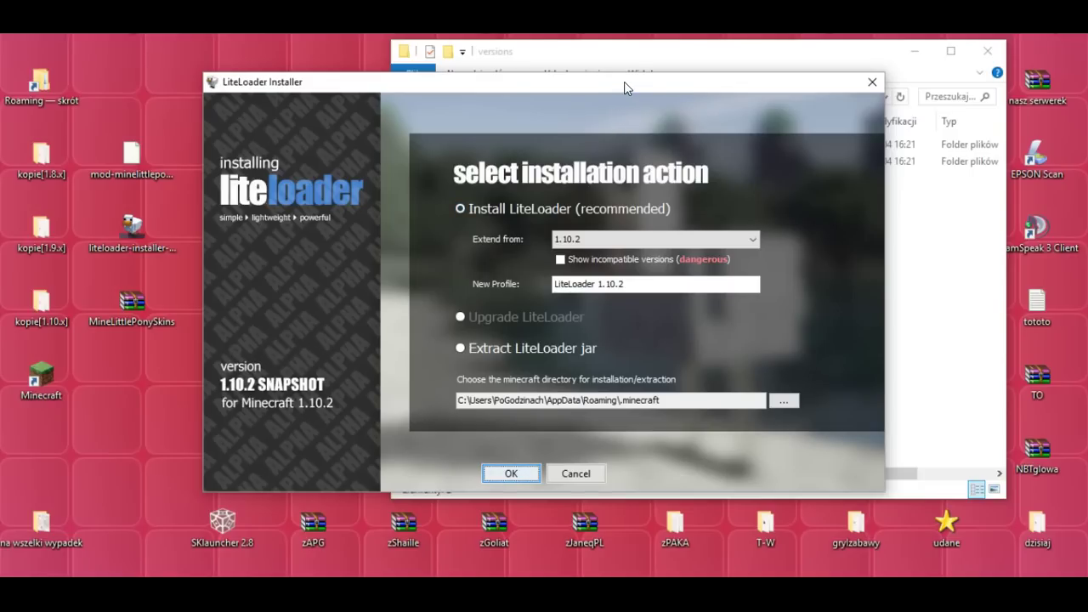
{"action": "left_click_drag", "start_coordinate": [624, 87], "coordinate": [545, 128]}
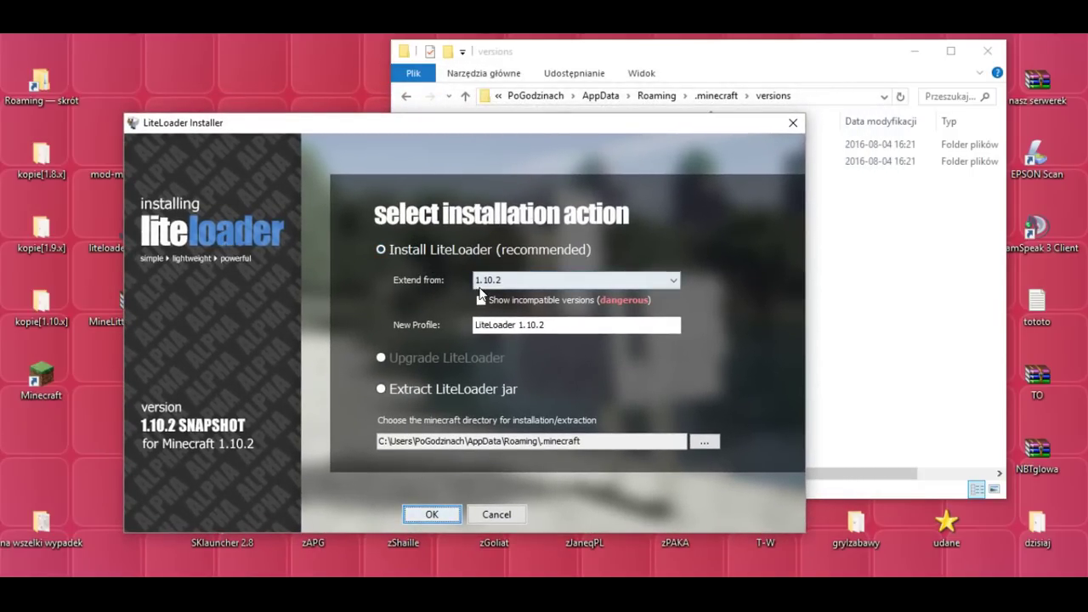
{"action": "left_click_drag", "start_coordinate": [651, 137], "coordinate": [654, 203]}
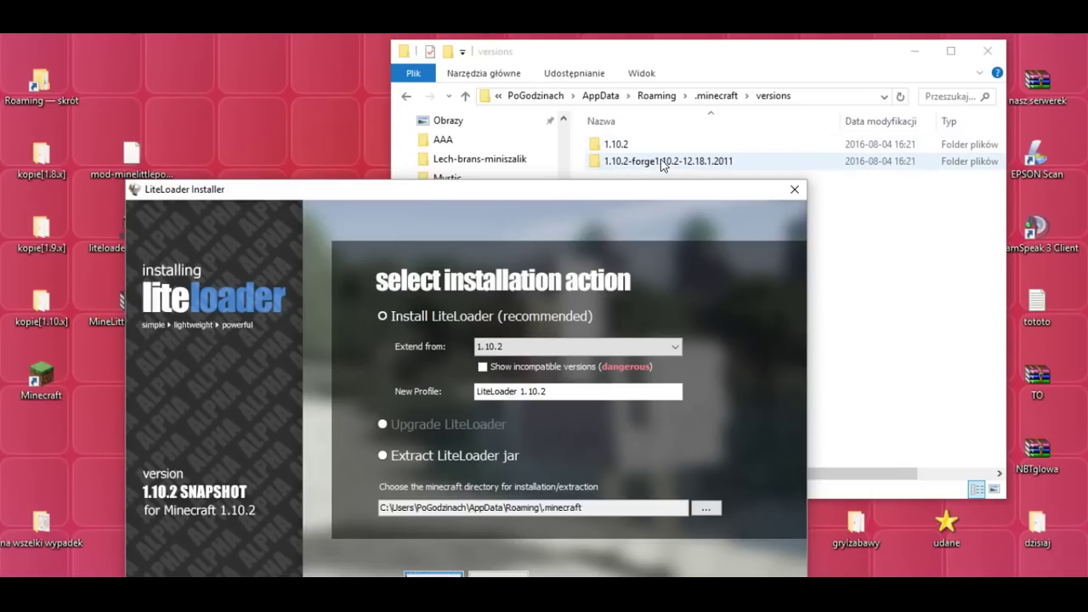
{"action": "left_click", "coordinate": [674, 345]}
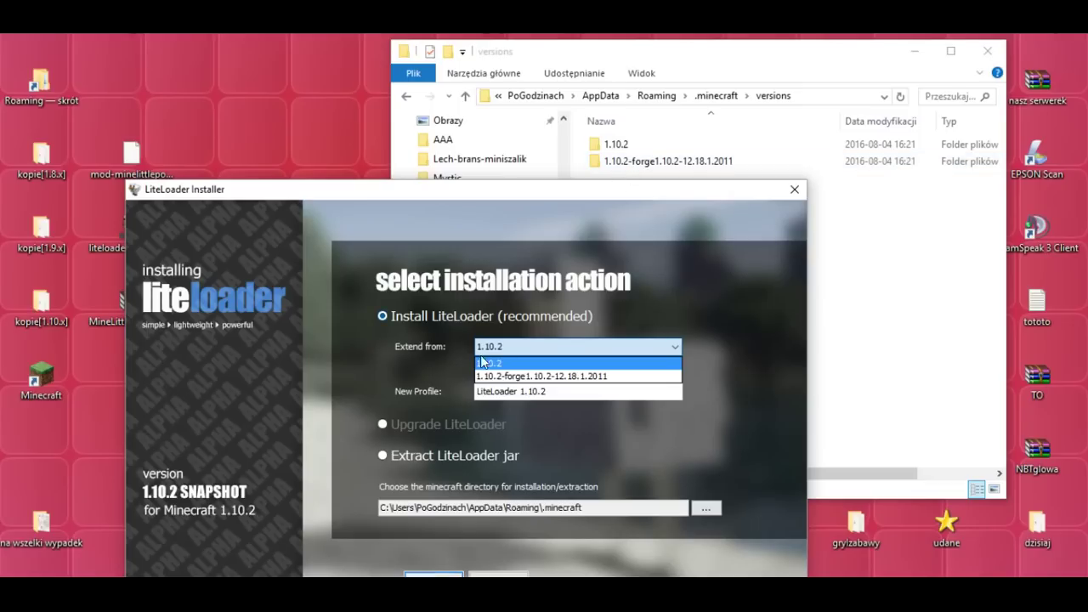
{"action": "left_click", "coordinate": [516, 377]}
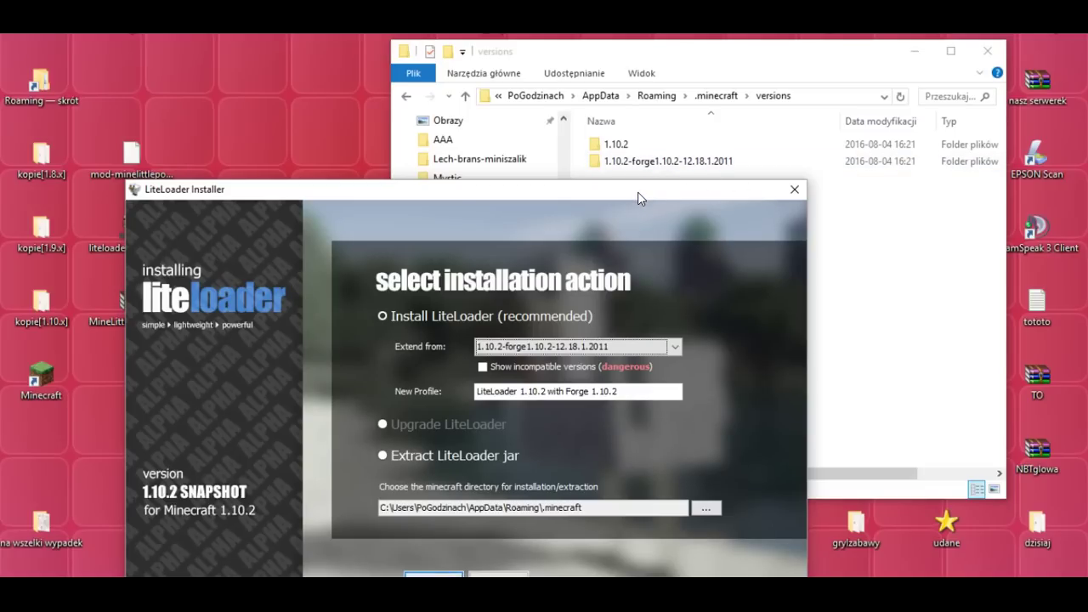
{"action": "left_click_drag", "start_coordinate": [635, 195], "coordinate": [630, 118]}
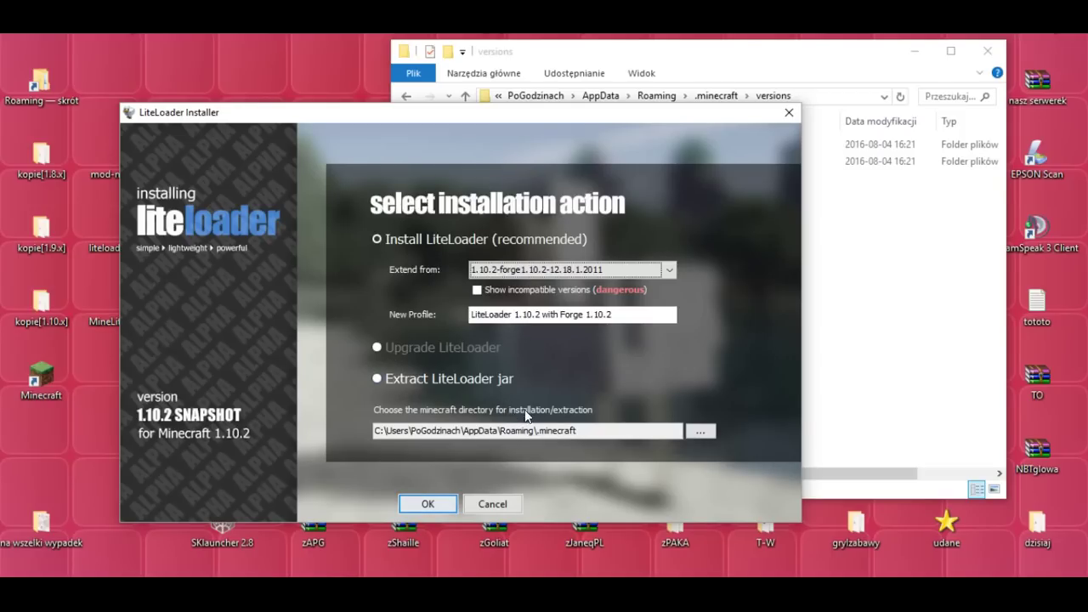
Install LiteLoader into the .minecraft directory with the new profile "LiteLoader 1.10.2 with Forge 1.10.2" and dismiss the completion message
{"action": "left_click", "coordinate": [425, 504]}
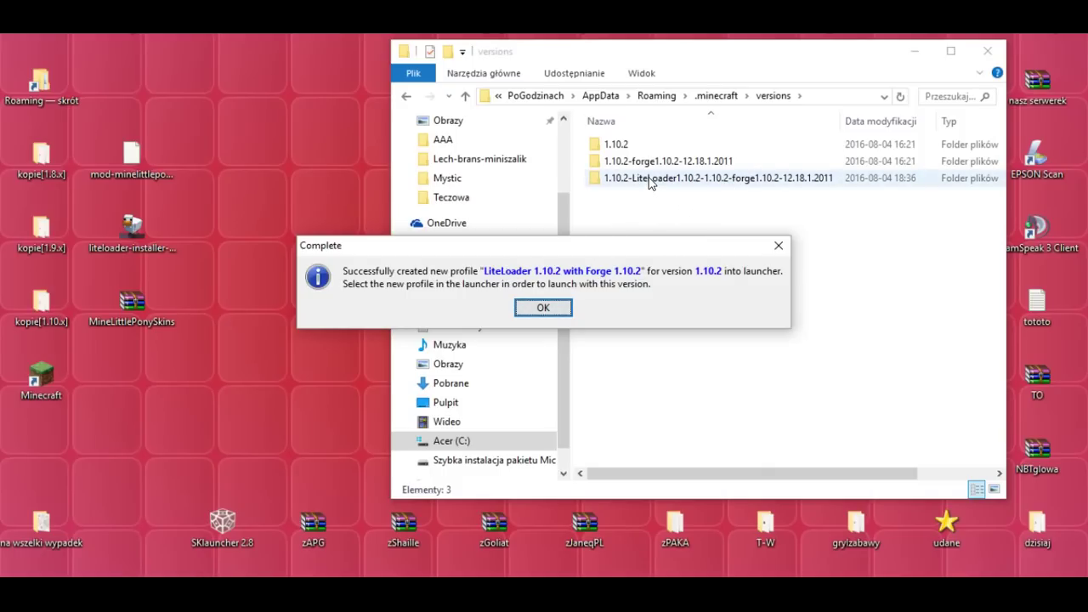
{"action": "left_click", "coordinate": [543, 307]}
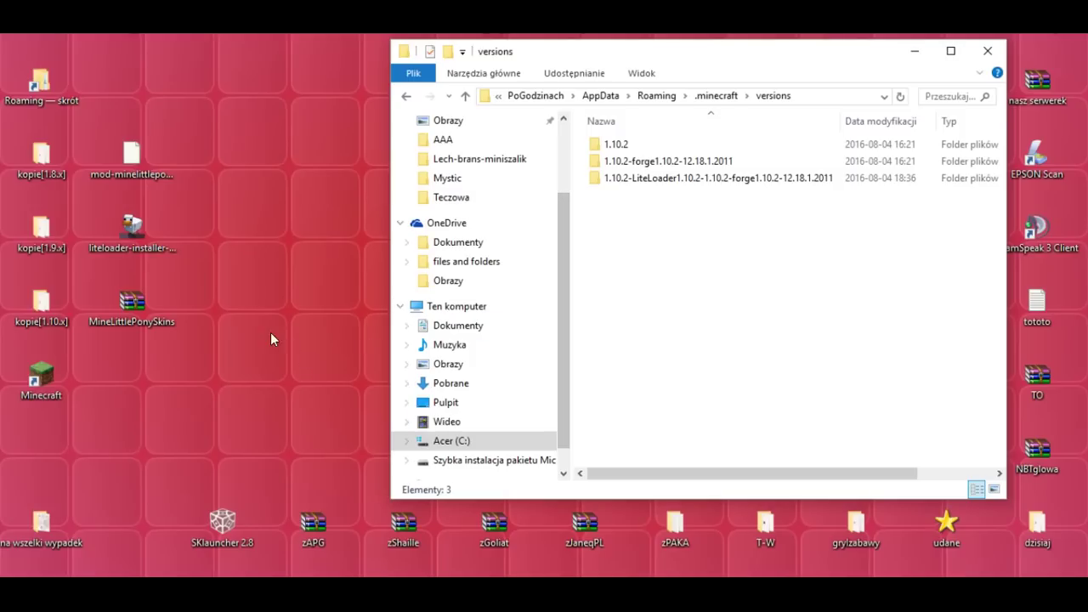
Move the downloaded Mine Little Pony litemod file from the desktop into the mods folder of .minecraft and close File Explorer
{"action": "left_click_drag", "start_coordinate": [759, 58], "coordinate": [639, 64]}
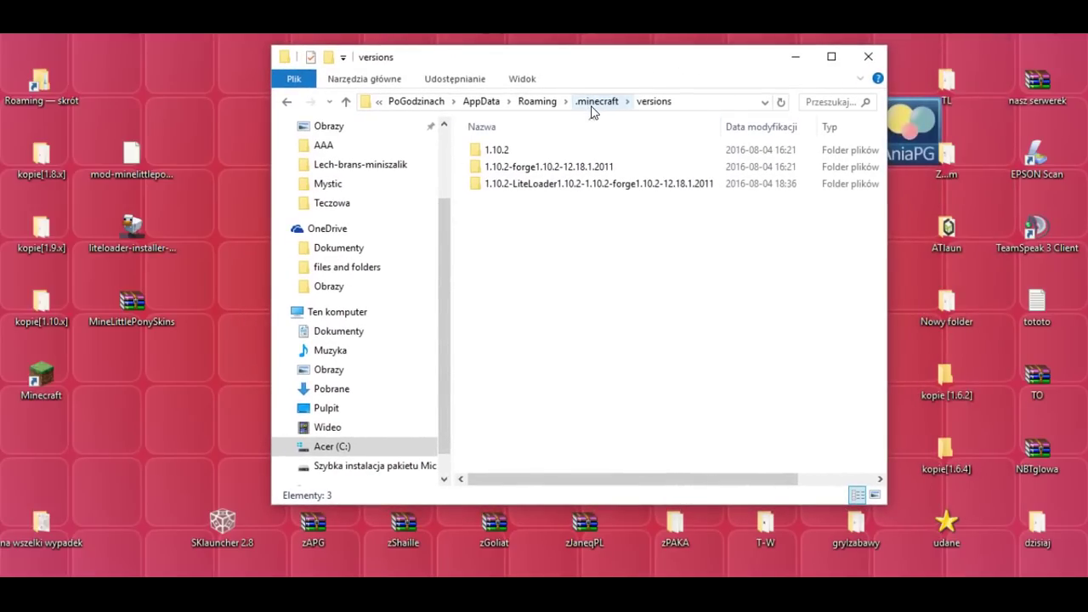
{"action": "left_click", "coordinate": [595, 101]}
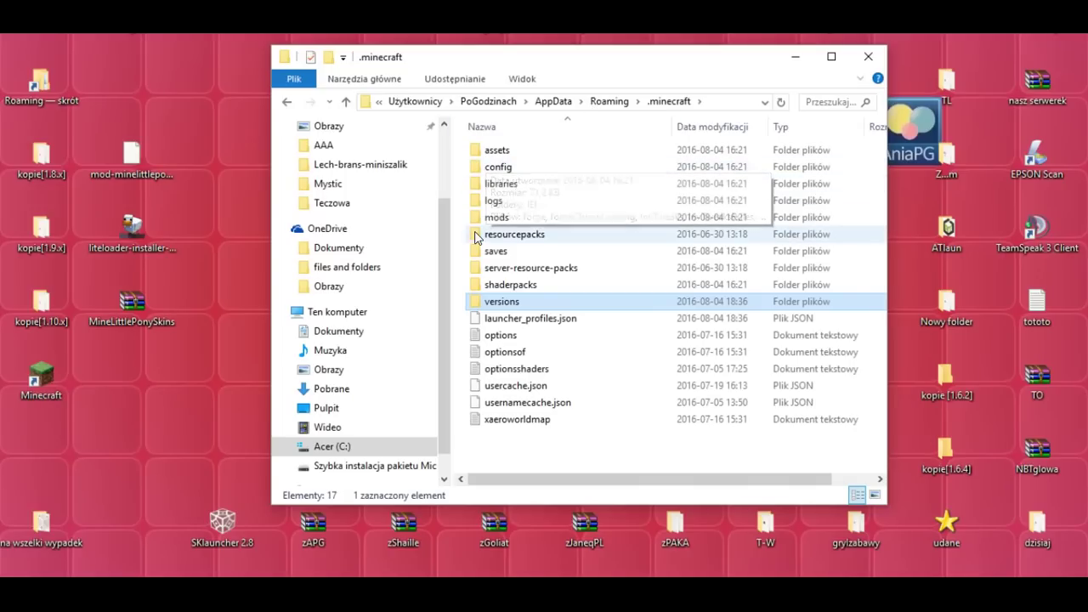
{"action": "left_click", "coordinate": [486, 218]}
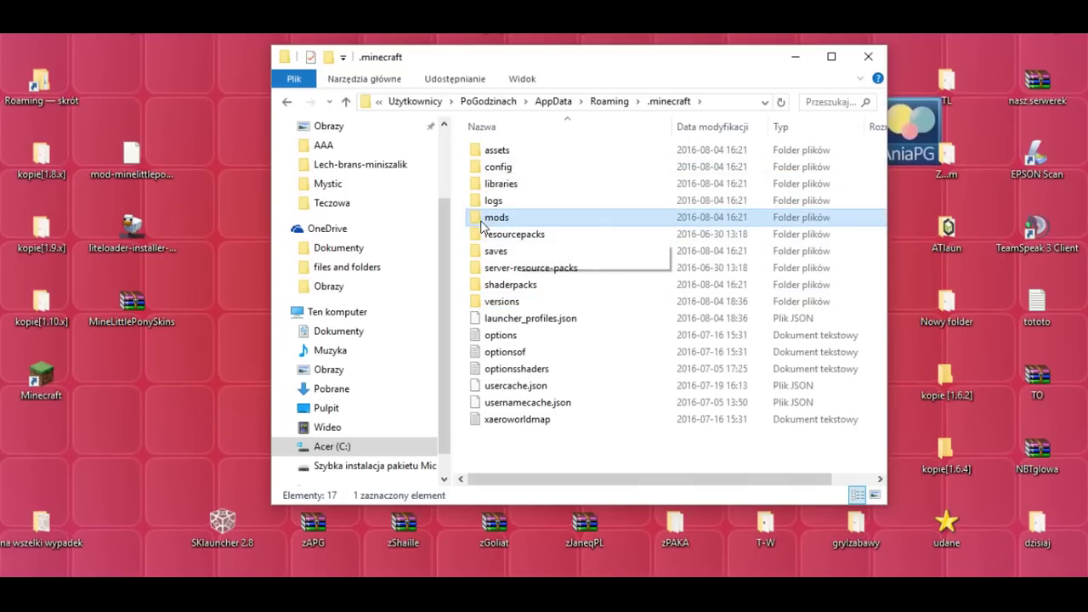
{"action": "double_click", "coordinate": [479, 218]}
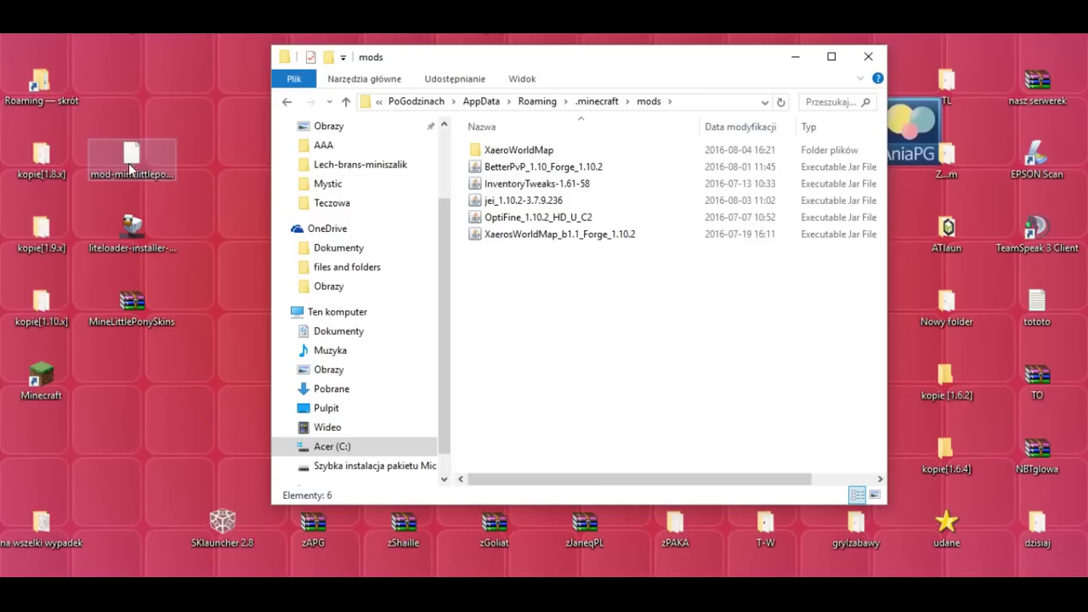
{"action": "left_click_drag", "start_coordinate": [129, 155], "coordinate": [510, 339]}
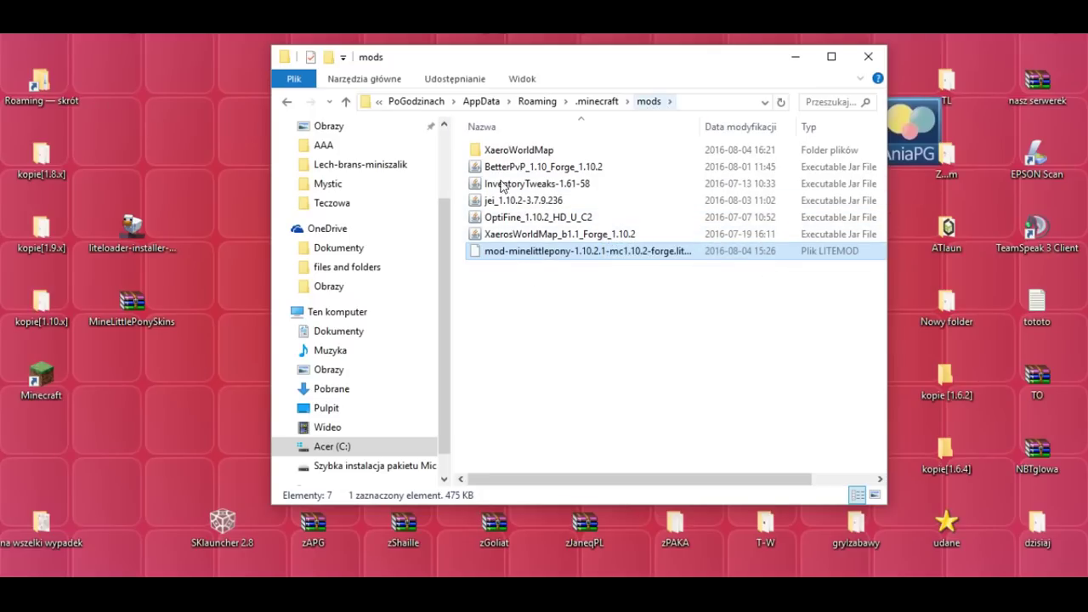
{"action": "left_click", "coordinate": [868, 56]}
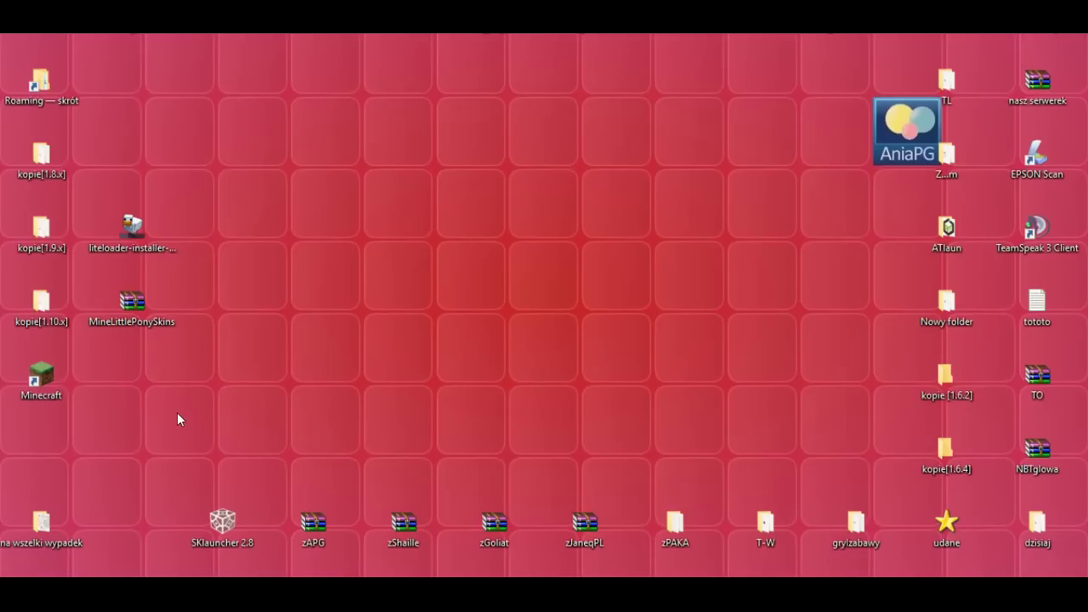
Open the Minecraft Launcher from the desktop and select the profile "LiteLoader 1.10.2 with Forge 1.10.2"
{"action": "double_click", "coordinate": [34, 376]}
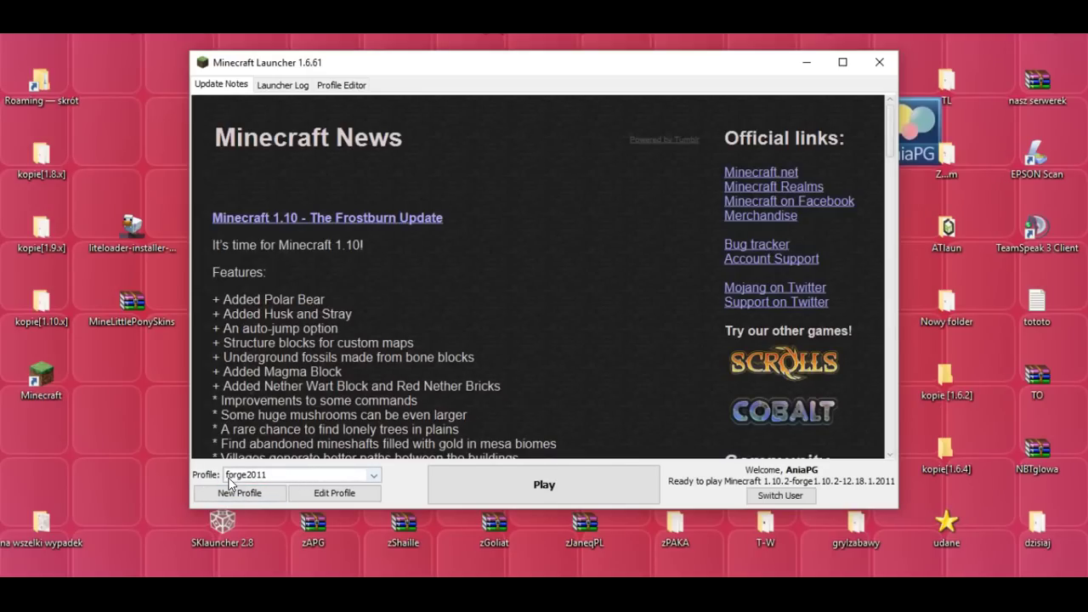
{"action": "left_click", "coordinate": [371, 478]}
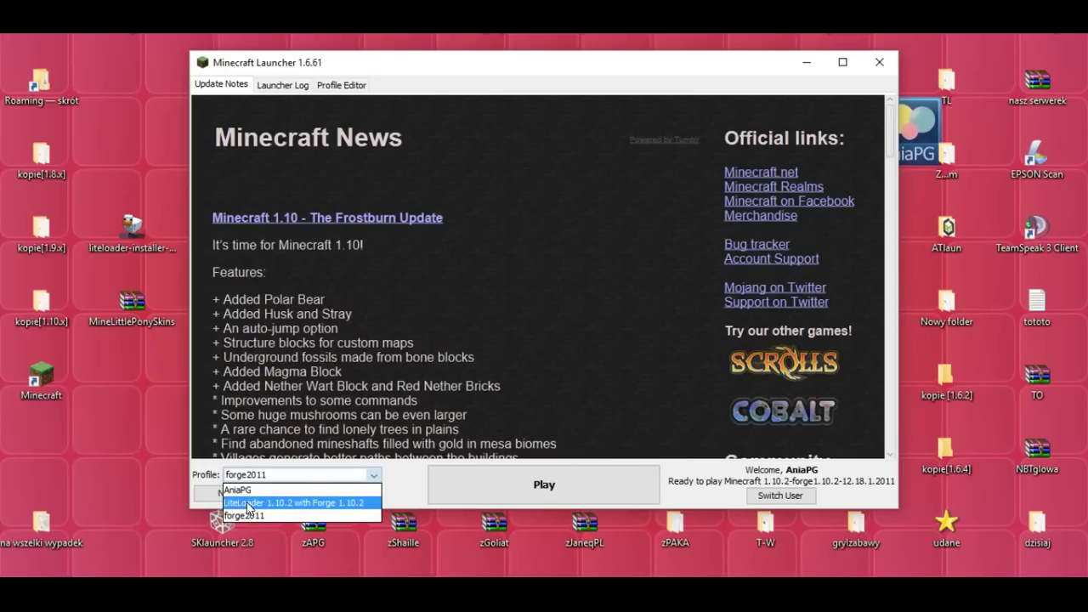
{"action": "left_click", "coordinate": [330, 503]}
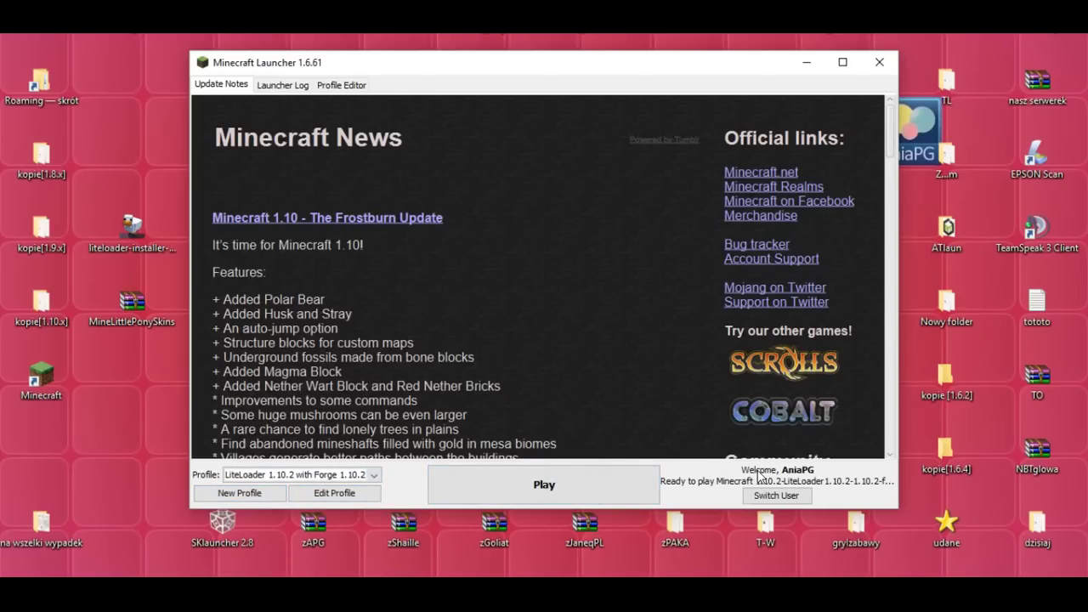
Edit the LiteLoader profile so its JVM arguments set the maximum memory to -Xmx4G
{"action": "left_click", "coordinate": [325, 498]}
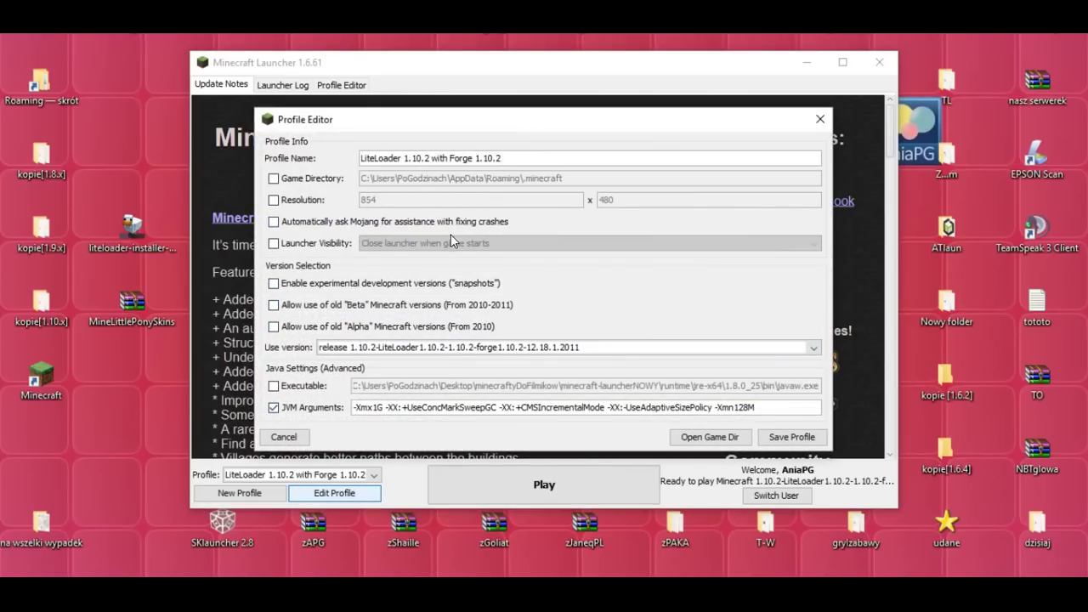
{"action": "left_click", "coordinate": [379, 407]}
{"action": "key", "text": "BackSpace"}
{"action": "type", "text": "4"}
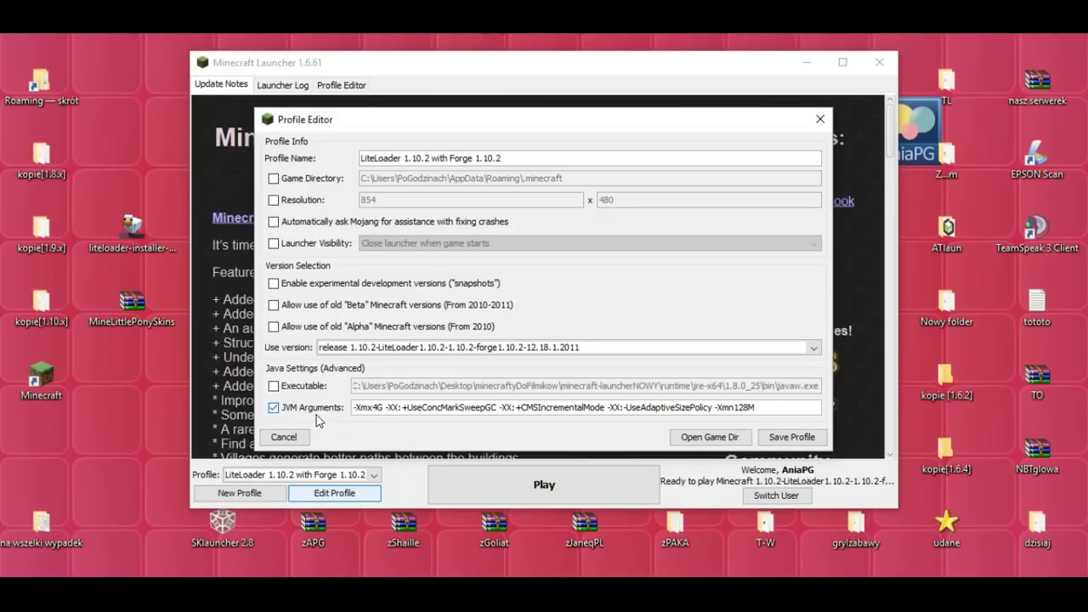